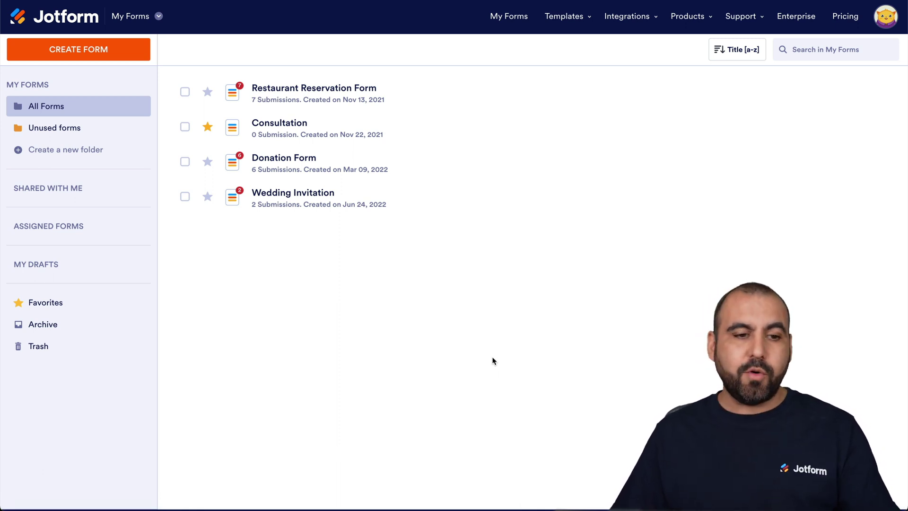
- Open Jotform's Create a Form page from the My Forms list
{"action": "left_click", "coordinate": [99, 40]}
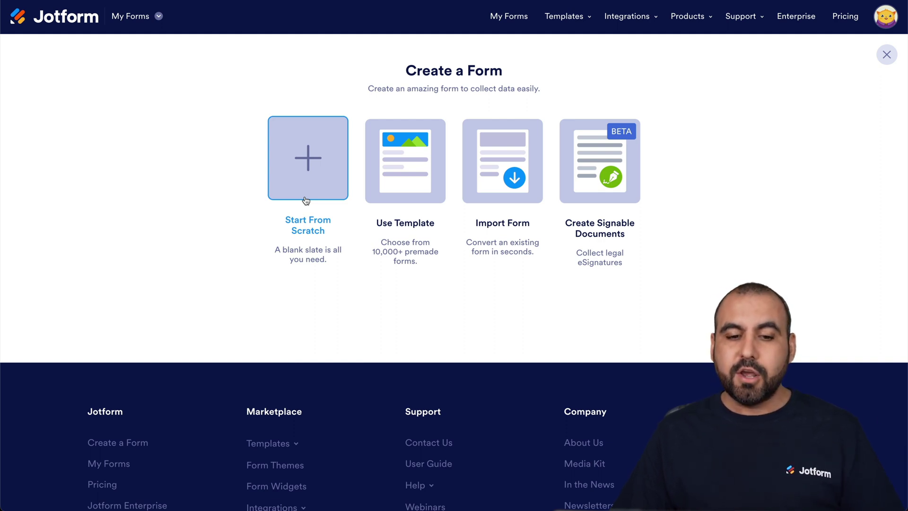
- Create a new form from the Web Designer Client Questionnaire template in Questionnaire Templates
{"action": "left_click", "coordinate": [407, 167]}
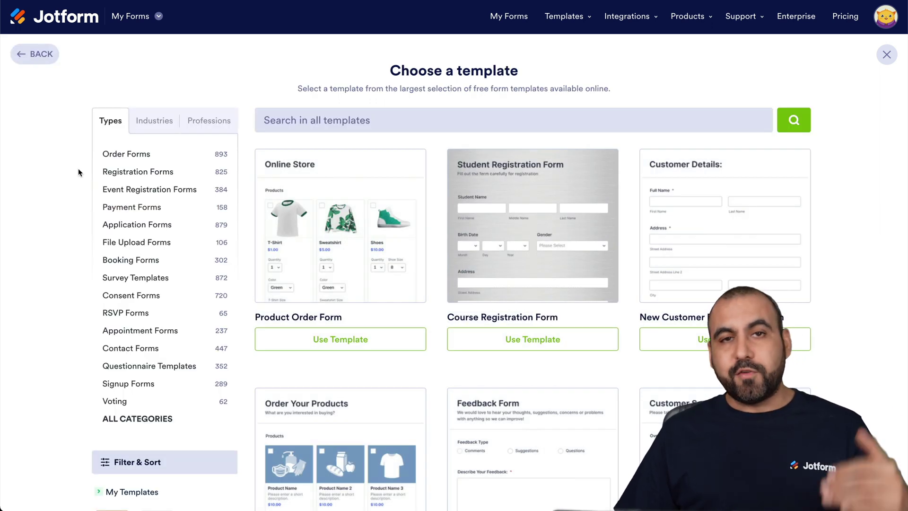
{"action": "left_click", "coordinate": [138, 367]}
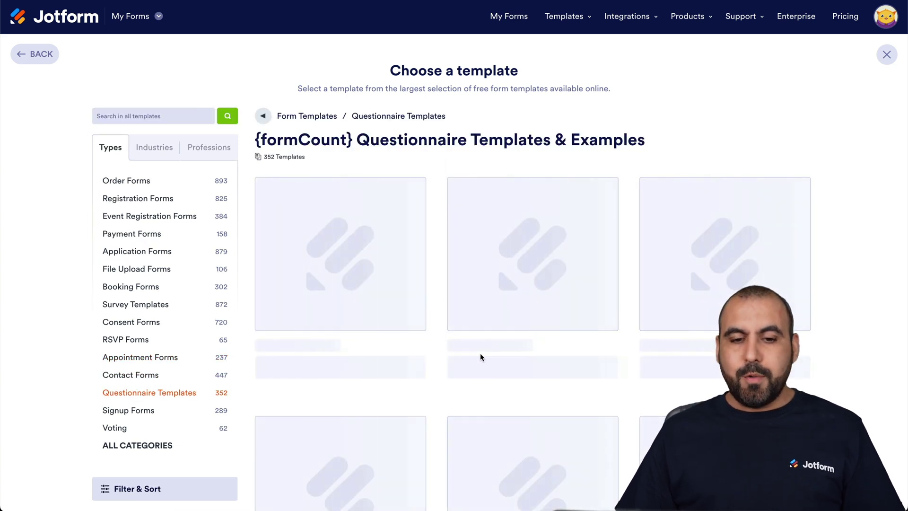
{"action": "scroll", "coordinate": [480, 352], "scroll_direction": "down", "scroll_amount": 2}
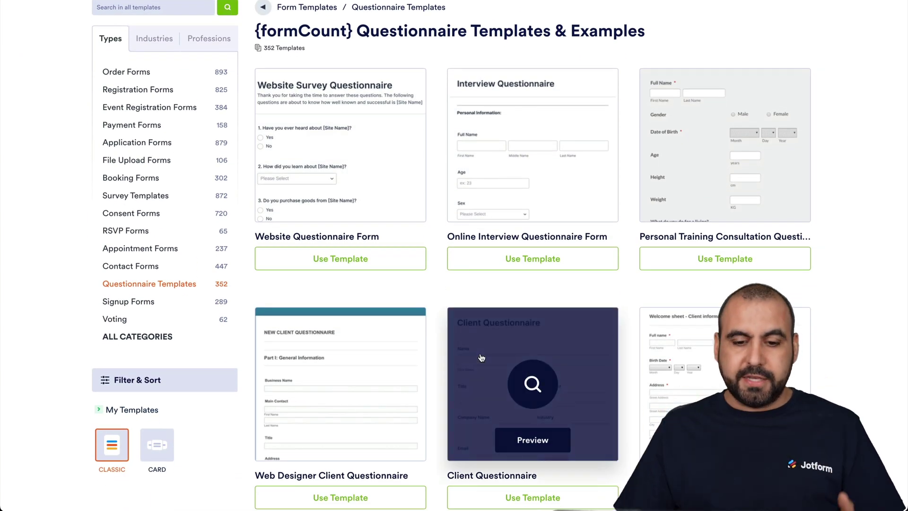
{"action": "left_click", "coordinate": [385, 366]}
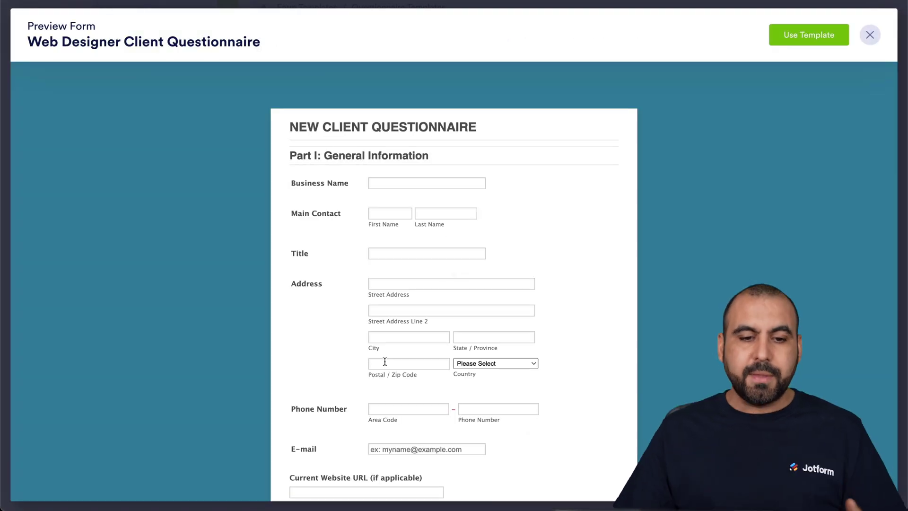
{"action": "scroll", "coordinate": [385, 362], "scroll_direction": "down", "scroll_amount": 5}
{"action": "scroll", "coordinate": [385, 362], "scroll_direction": "up", "scroll_amount": 5}
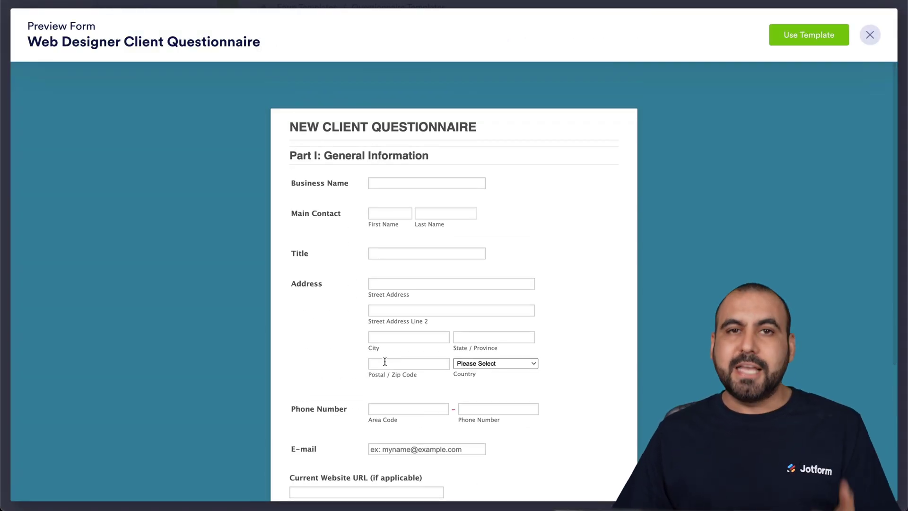
{"action": "scroll", "coordinate": [385, 361], "scroll_direction": "down", "scroll_amount": 2}
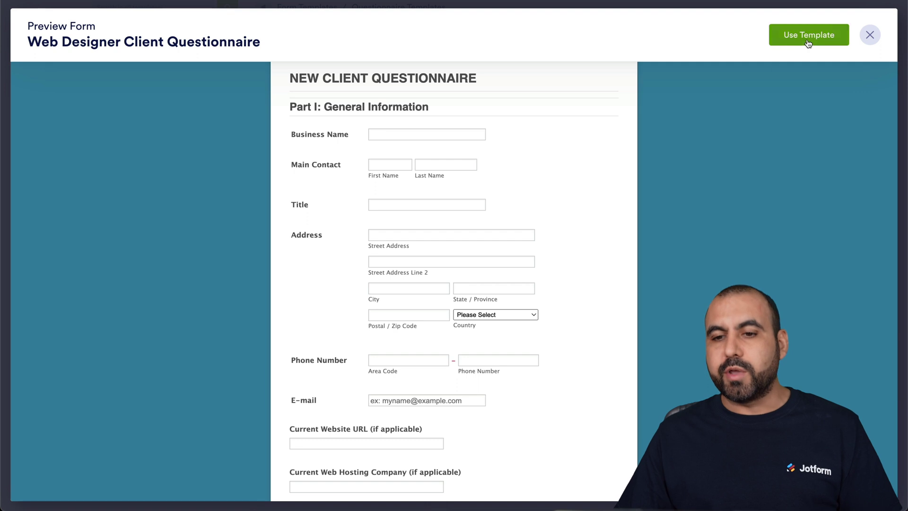
{"action": "left_click", "coordinate": [869, 37]}
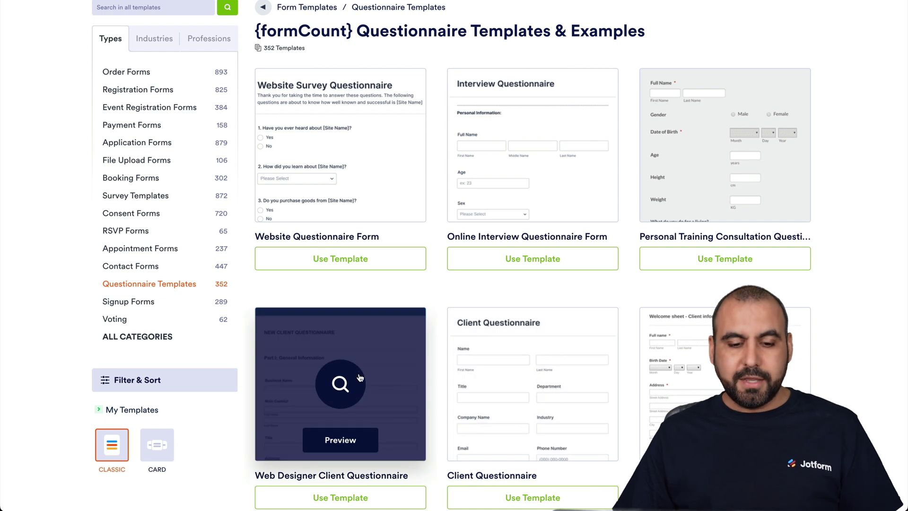
{"action": "left_click", "coordinate": [388, 403]}
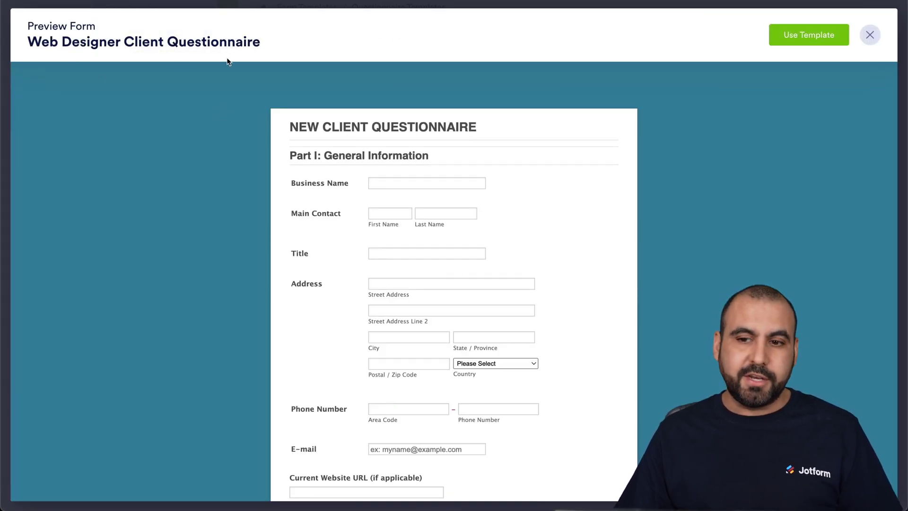
{"action": "left_click", "coordinate": [799, 33]}
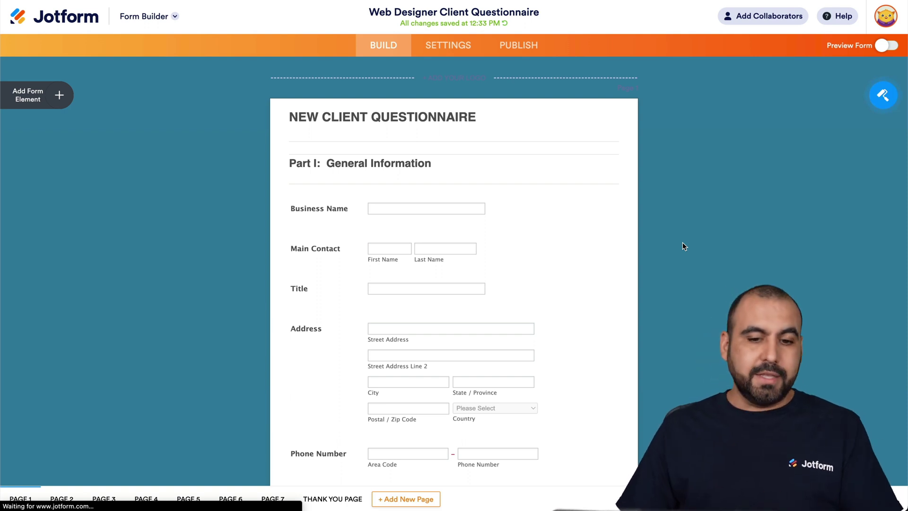
- Delete the Current Website URL question from page 1 of the questionnaire
{"action": "left_click", "coordinate": [520, 217]}
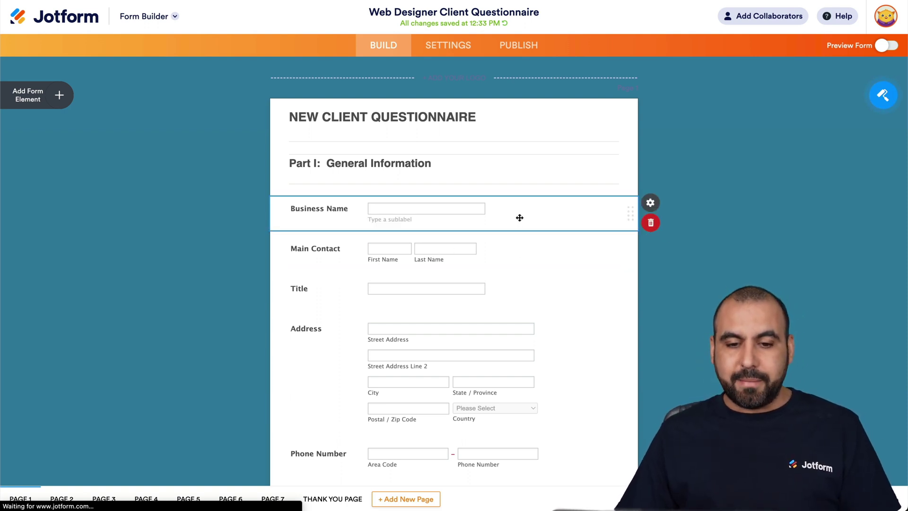
{"action": "left_click", "coordinate": [523, 299]}
{"action": "scroll", "coordinate": [524, 306], "scroll_direction": "down", "scroll_amount": 5}
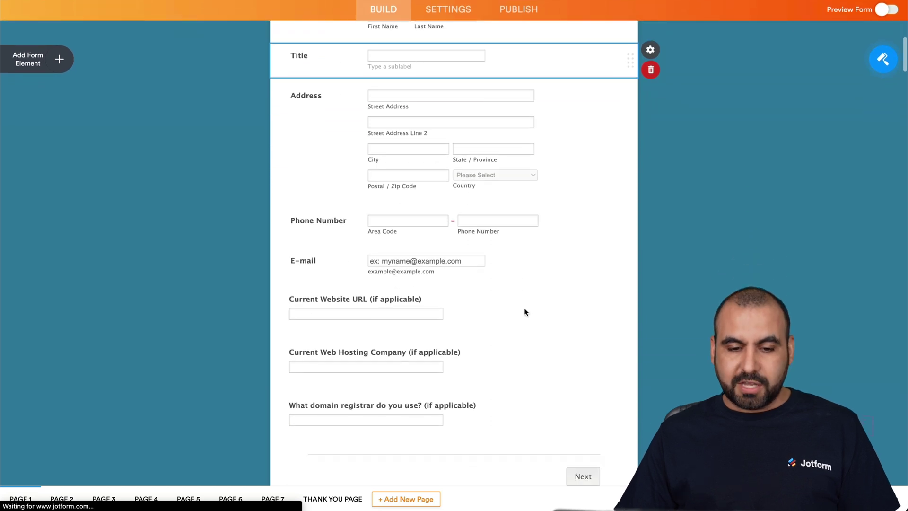
{"action": "left_click", "coordinate": [525, 313]}
{"action": "left_click", "coordinate": [651, 320]}
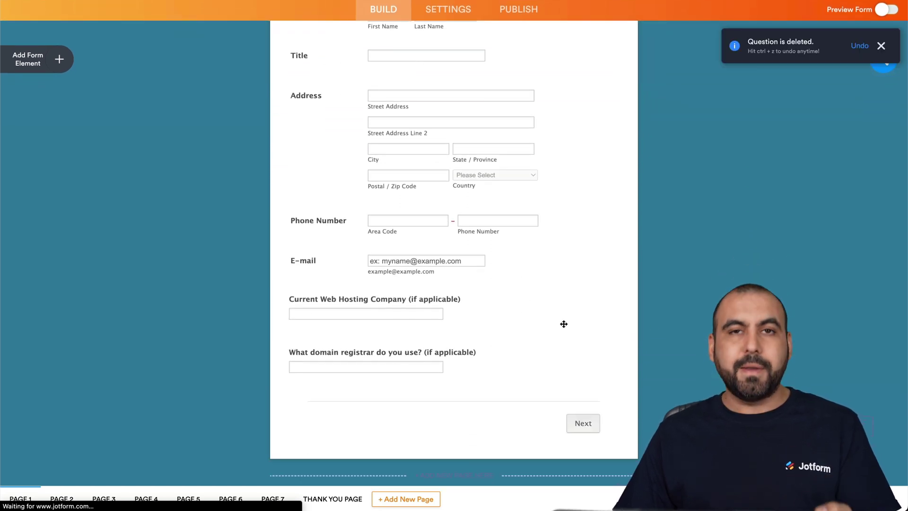
{"action": "scroll", "coordinate": [541, 317], "scroll_direction": "up", "scroll_amount": 5}
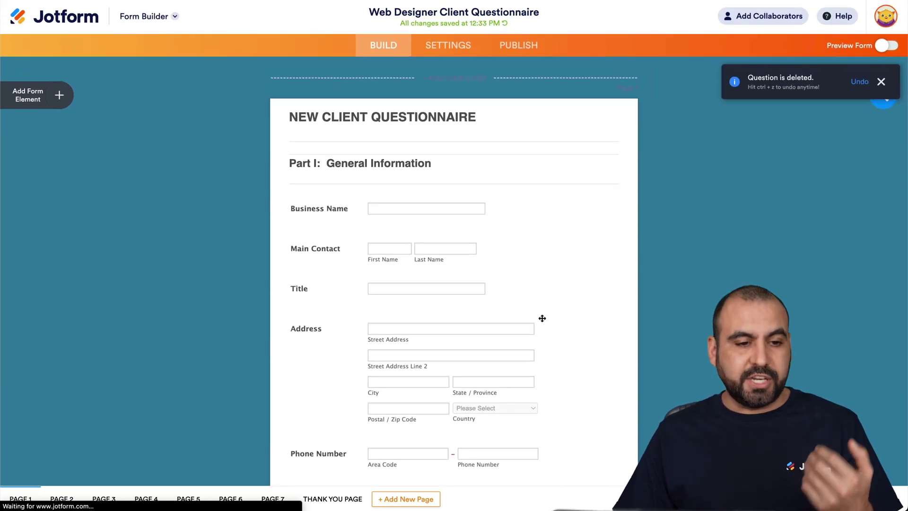
- Switch the form builder to the Publish section
{"action": "left_click", "coordinate": [68, 96]}
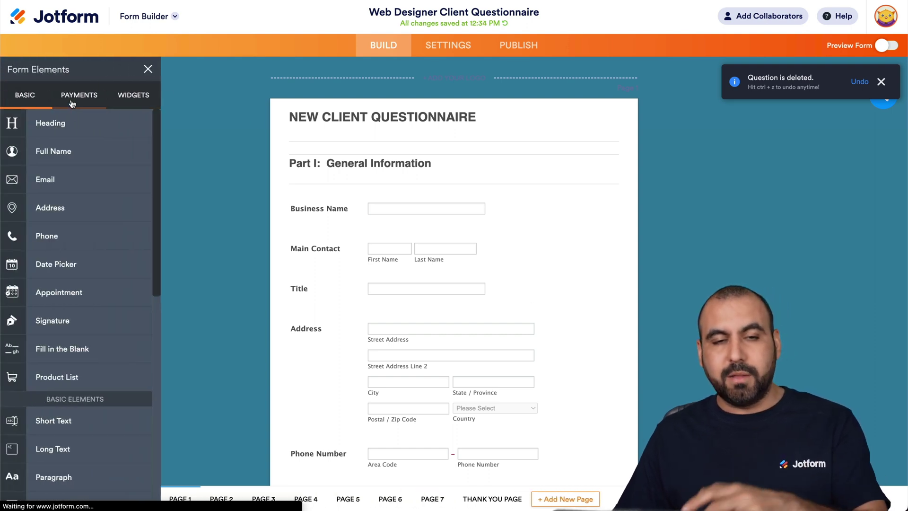
{"action": "left_click", "coordinate": [135, 69]}
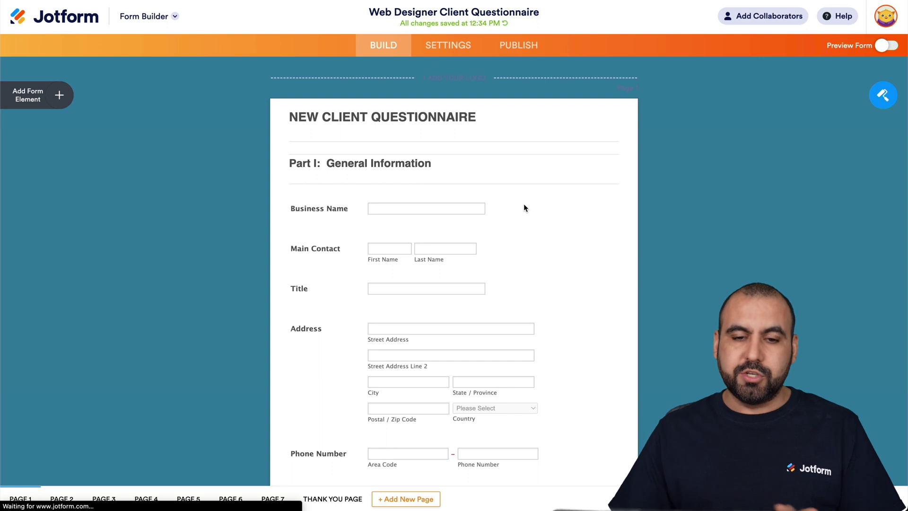
{"action": "left_click", "coordinate": [518, 45]}
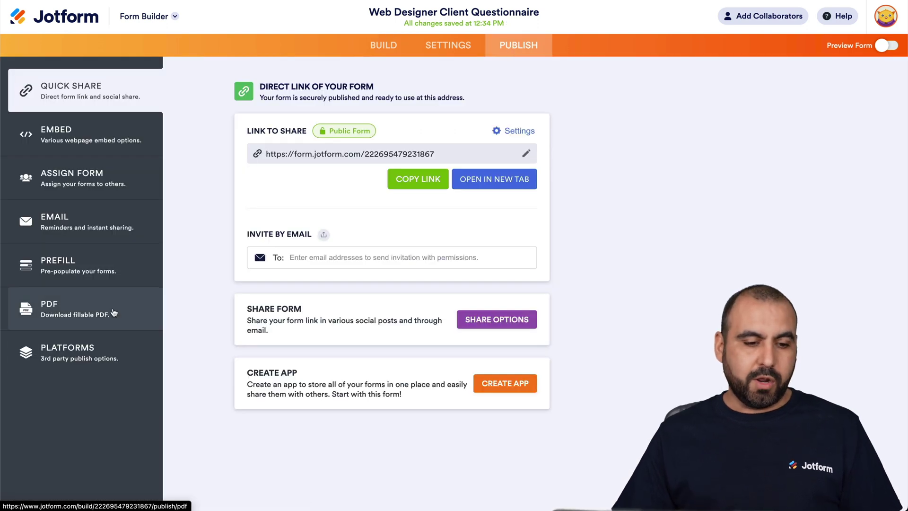
- Copy the form's Squarespace embed code from the Platforms publish options
{"action": "left_click", "coordinate": [74, 354]}
{"action": "left_click", "coordinate": [339, 123]}
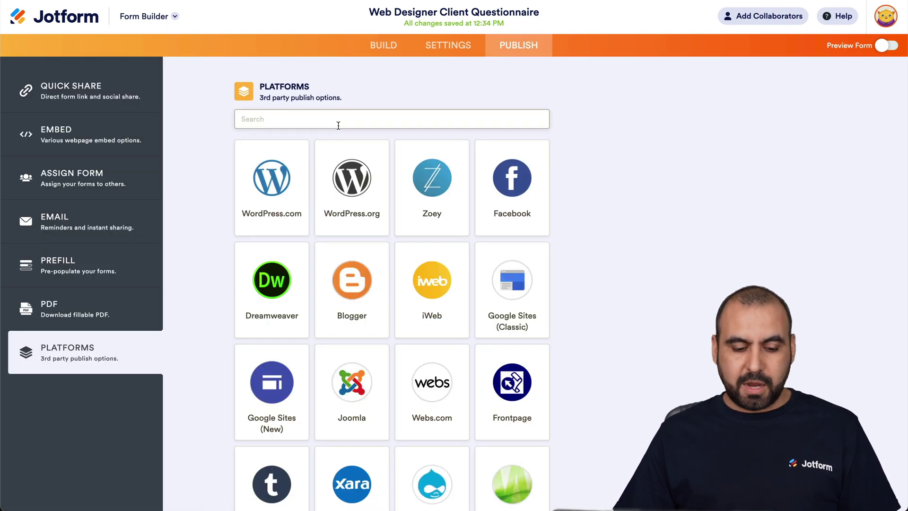
{"action": "type", "text": "square"}
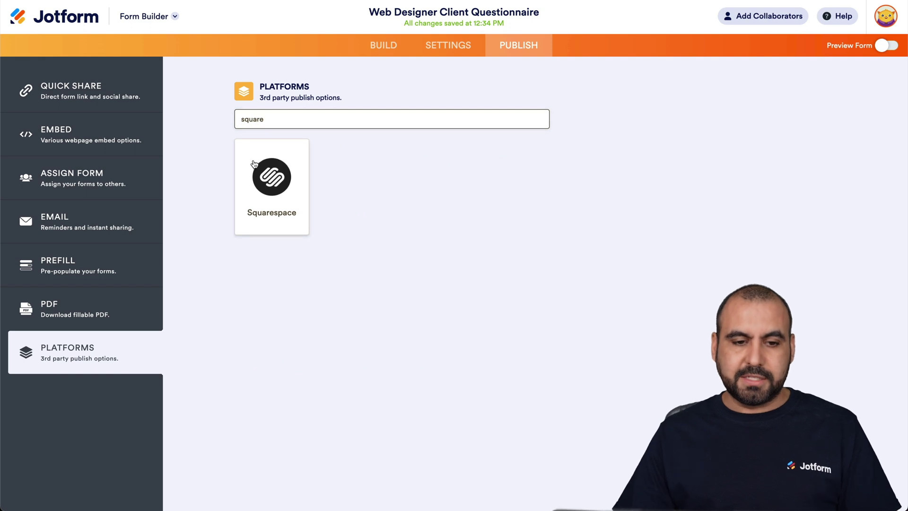
{"action": "left_click", "coordinate": [254, 163]}
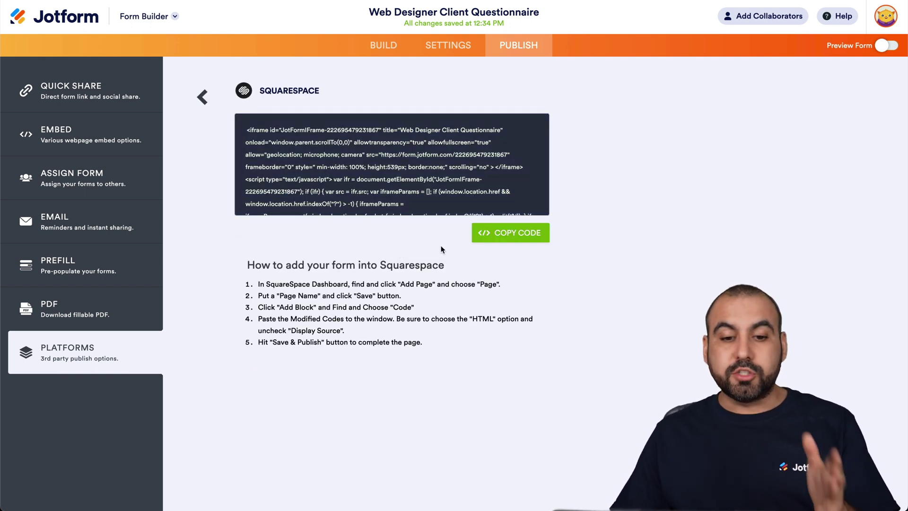
{"action": "left_click", "coordinate": [523, 231]}
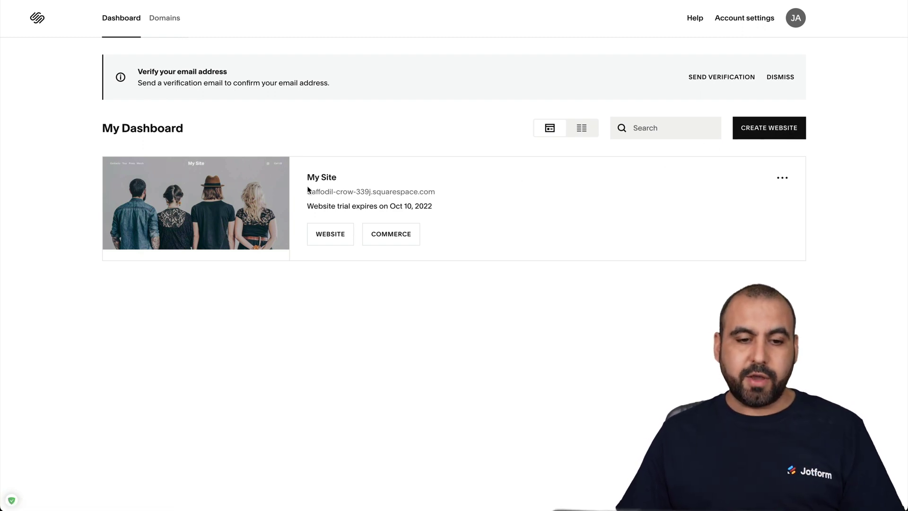
- Open My Site in Squarespace and briefly enter, then leave, Home page edit mode
{"action": "left_click", "coordinate": [331, 235]}
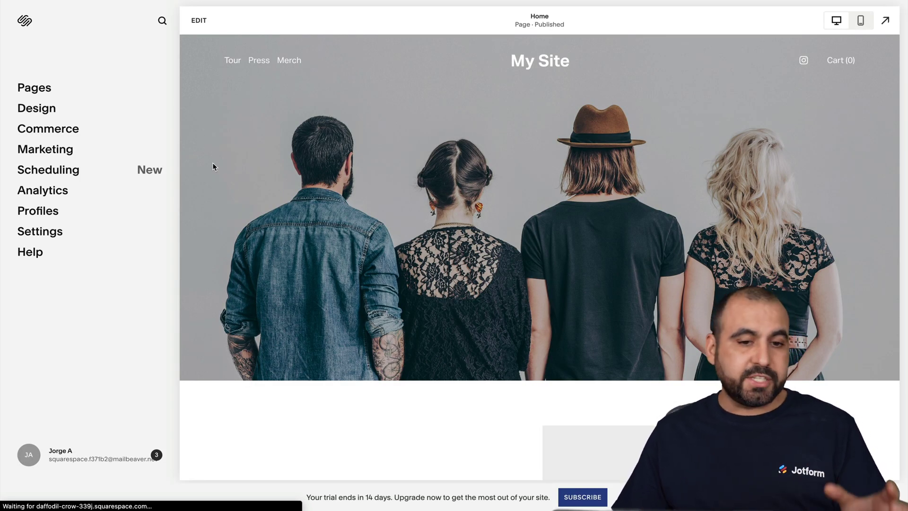
{"action": "left_click", "coordinate": [481, 260]}
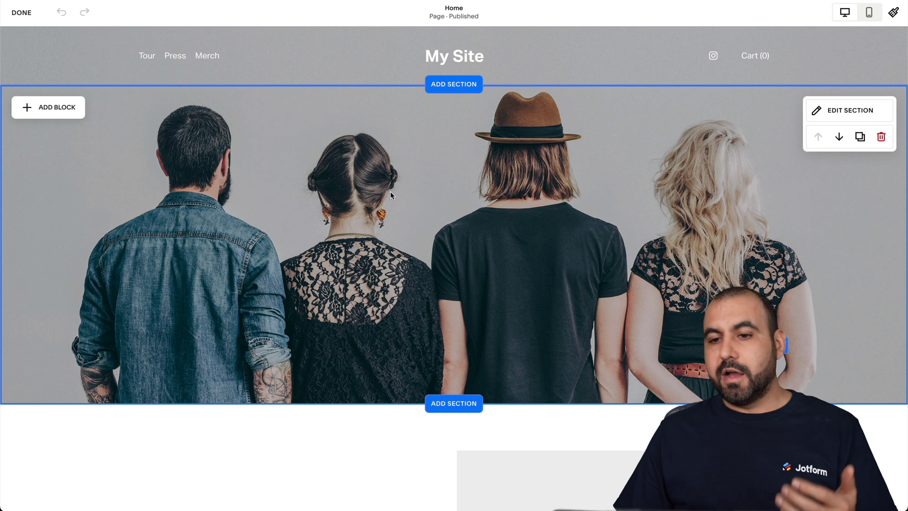
{"action": "left_click", "coordinate": [21, 12]}
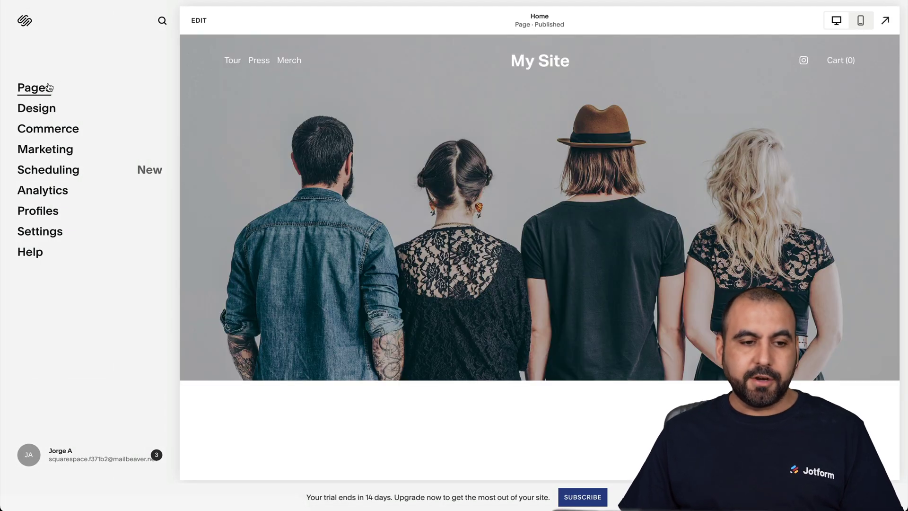
- Add a blank page named 'Questionnaire' under Main Navigation and open it for editing
{"action": "left_click", "coordinate": [34, 88]}
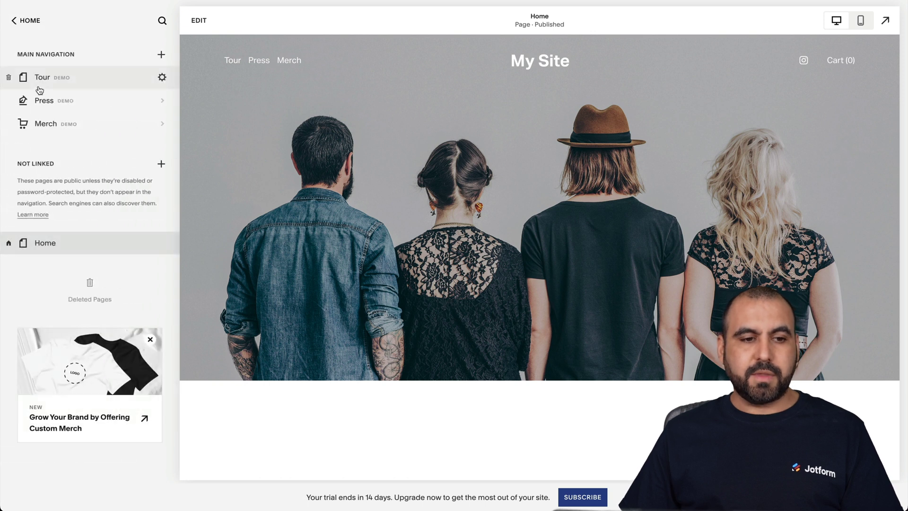
{"action": "left_click", "coordinate": [162, 56]}
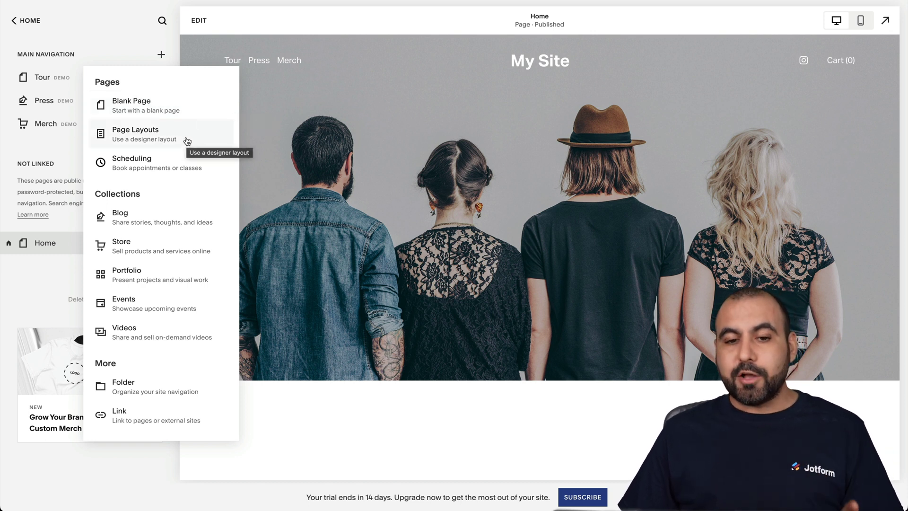
{"action": "left_click", "coordinate": [163, 139]}
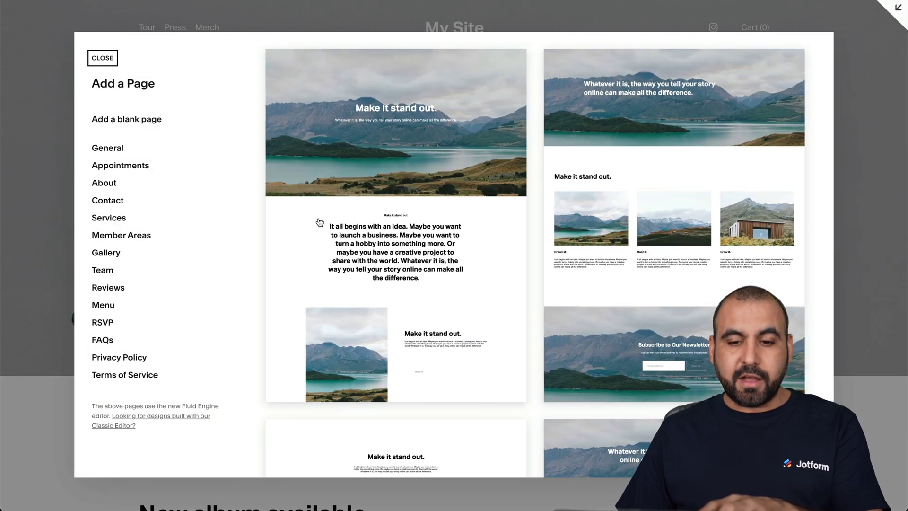
{"action": "scroll", "coordinate": [484, 324], "scroll_direction": "down", "scroll_amount": 3}
{"action": "scroll", "coordinate": [484, 325], "scroll_direction": "down", "scroll_amount": 10}
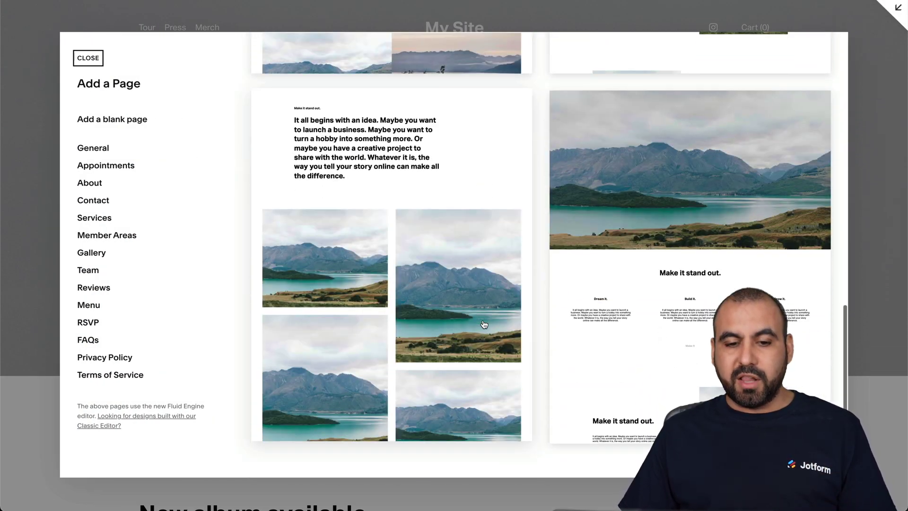
{"action": "scroll", "coordinate": [484, 325], "scroll_direction": "up", "scroll_amount": 5}
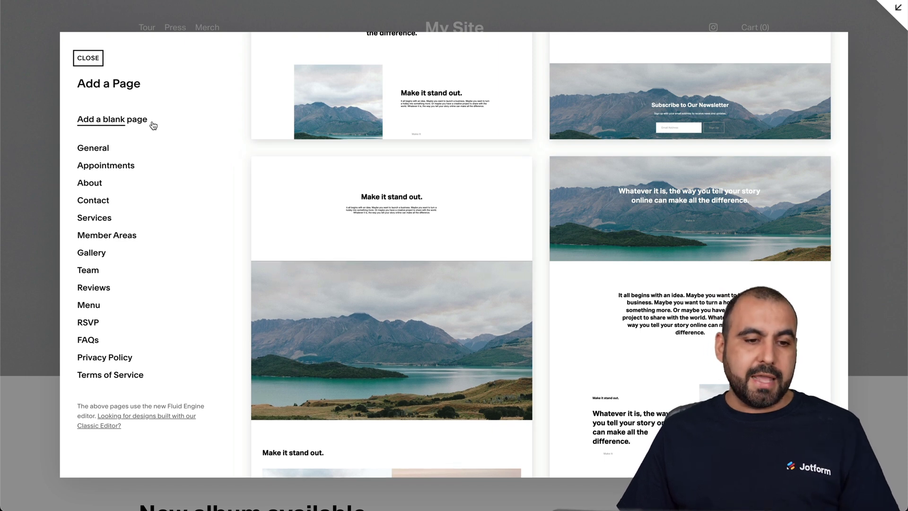
{"action": "left_click", "coordinate": [136, 121]}
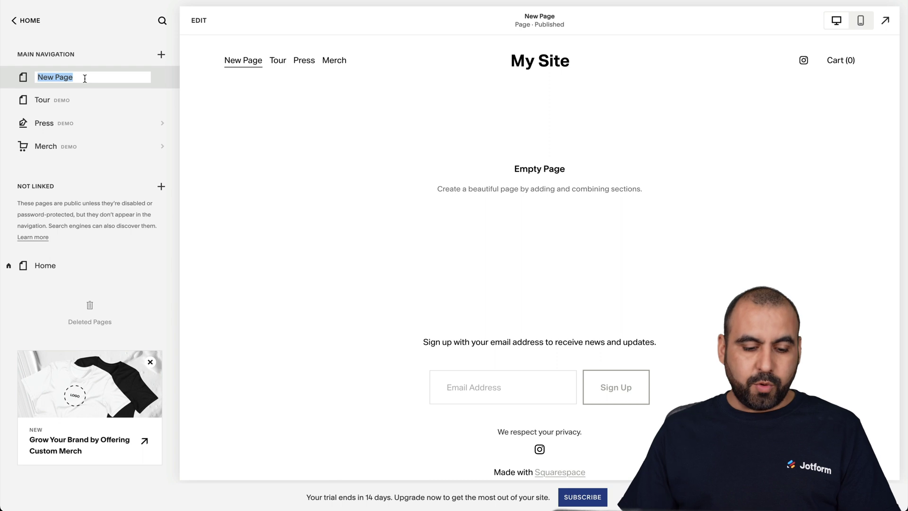
{"action": "type", "text": "Questionnaire"}
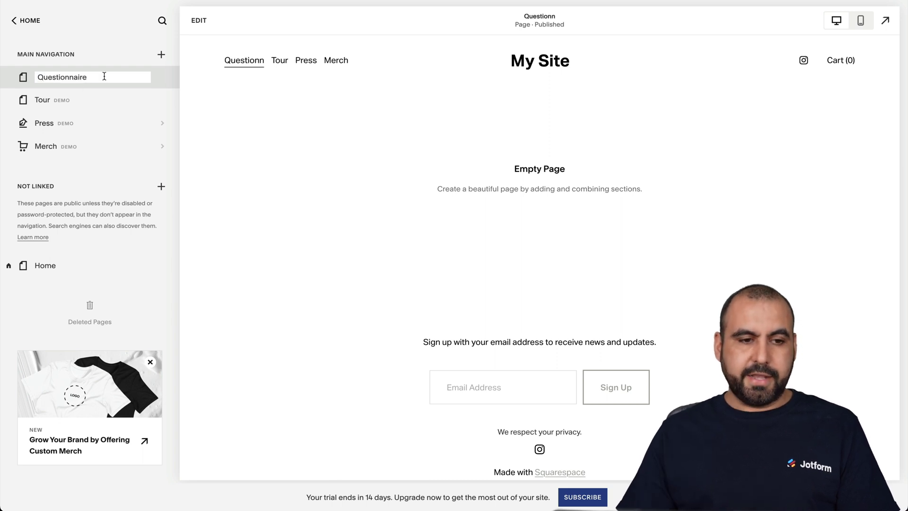
{"action": "key", "text": "Return"}
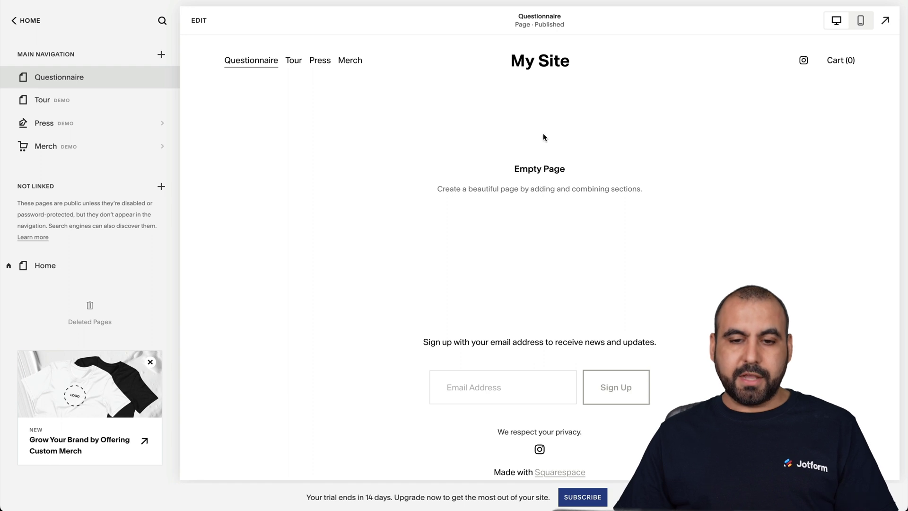
{"action": "double_click", "coordinate": [529, 135]}
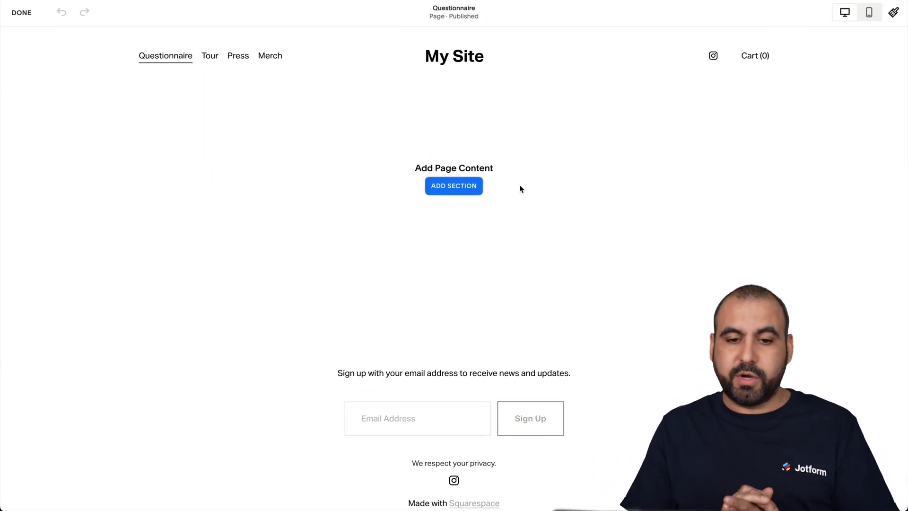
- Add a blank section holding a Code block to the Questionnaire page
{"action": "left_click", "coordinate": [468, 190]}
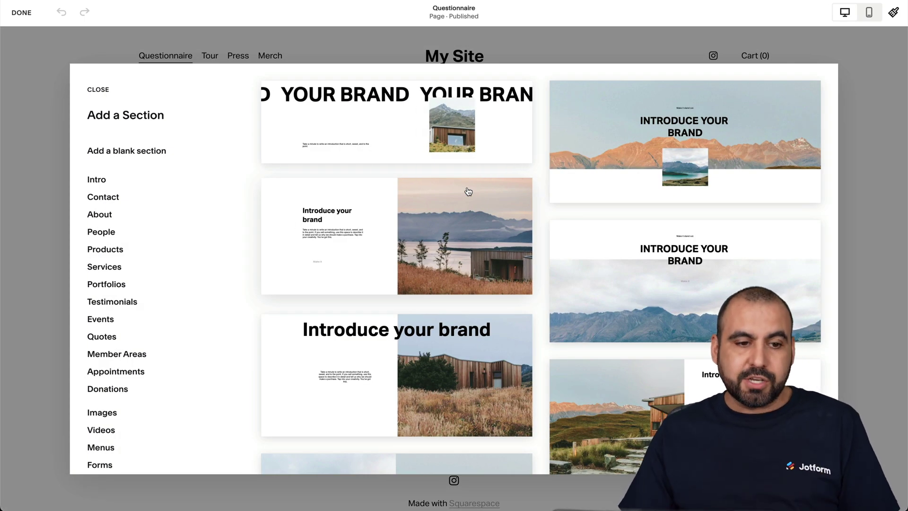
{"action": "left_click", "coordinate": [129, 155]}
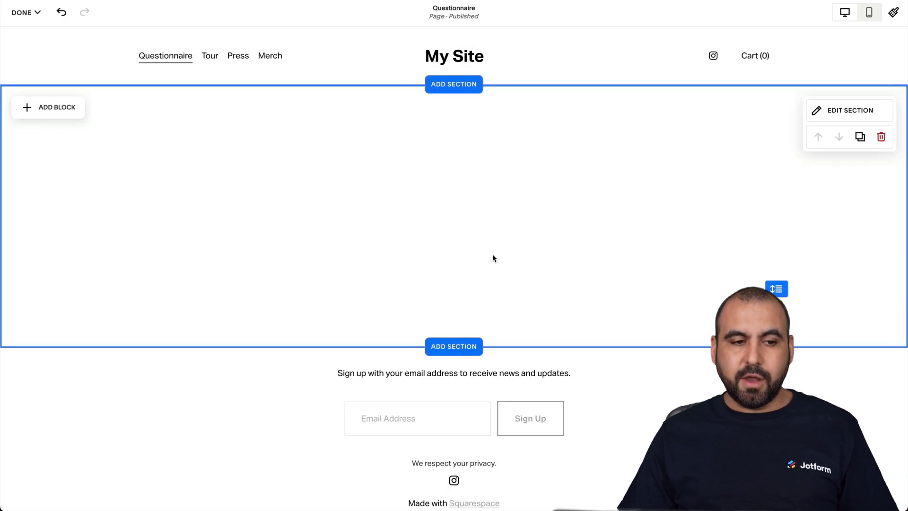
{"action": "left_click", "coordinate": [56, 110]}
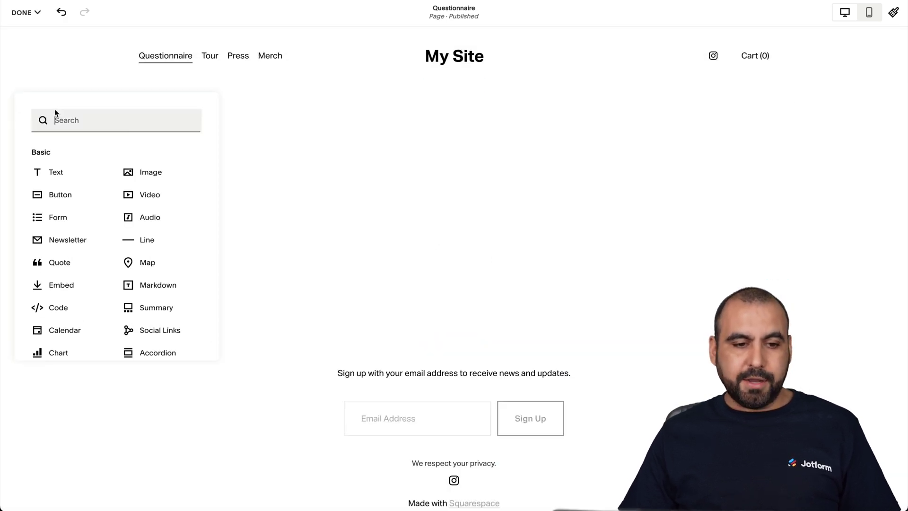
{"action": "type", "text": "code"}
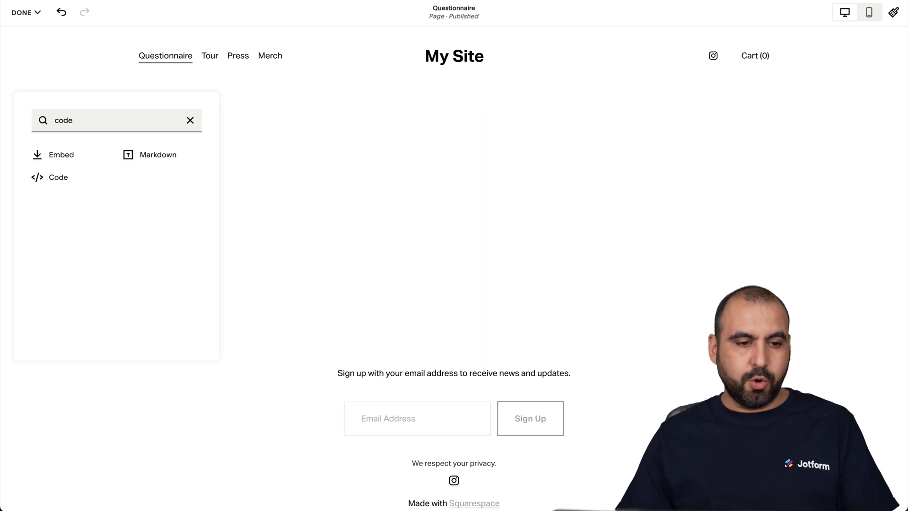
{"action": "left_click", "coordinate": [55, 178]}
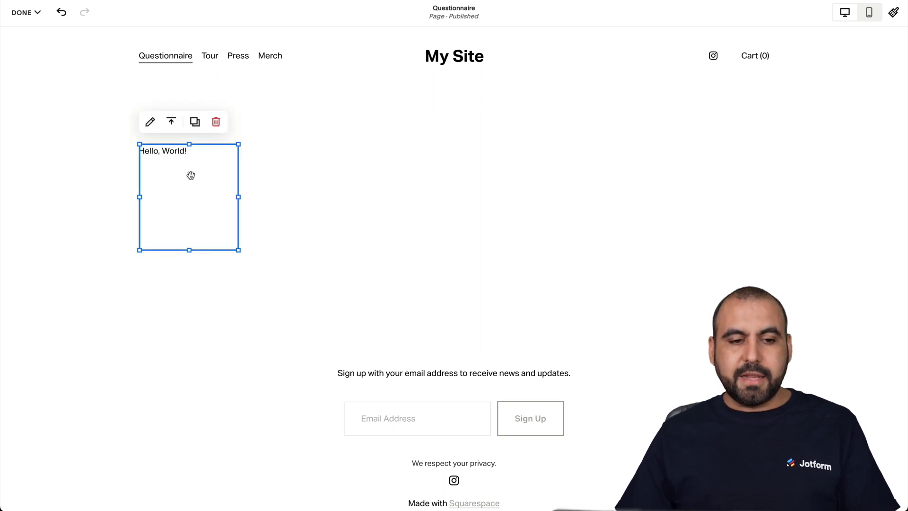
- Replace the code block's 'Hello, World!' sample with the pasted Jotform embed code
{"action": "left_click", "coordinate": [151, 123]}
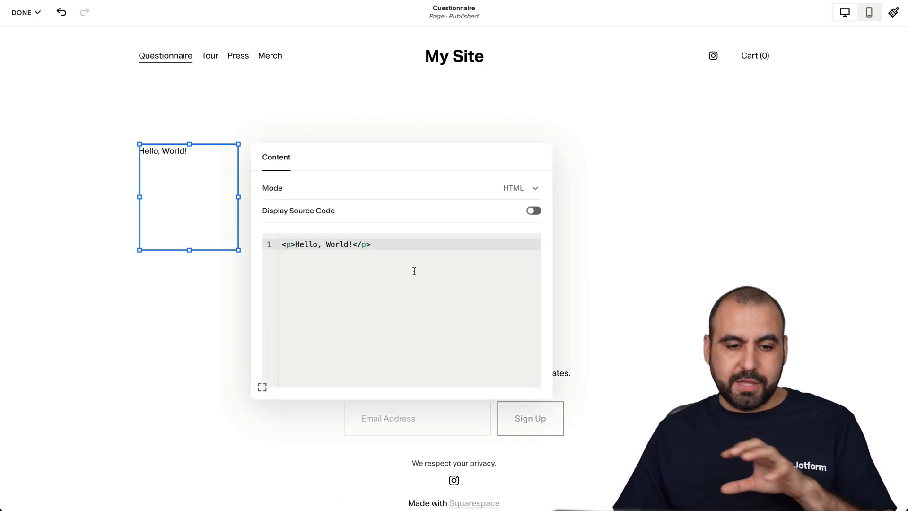
{"action": "left_click_drag", "start_coordinate": [392, 262], "coordinate": [296, 246]}
{"action": "key", "text": "BackSpace"}
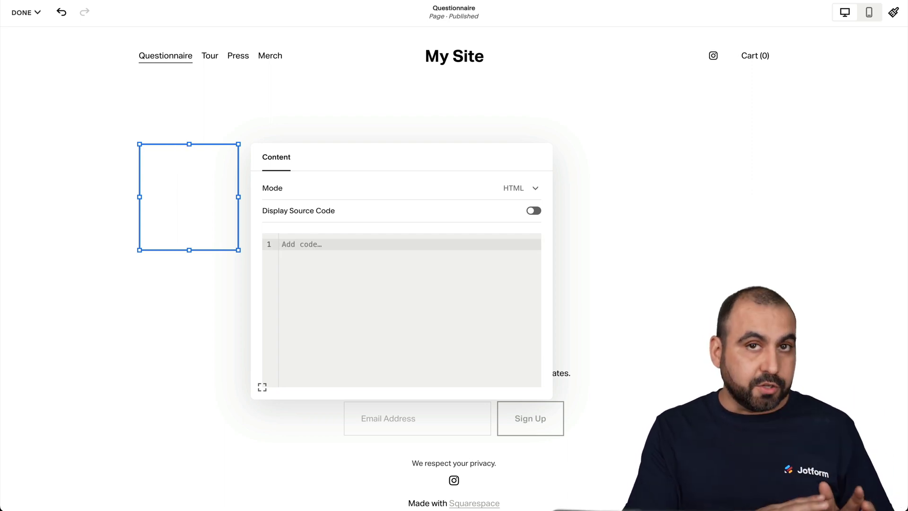
{"action": "key", "text": "ctrl+v"}
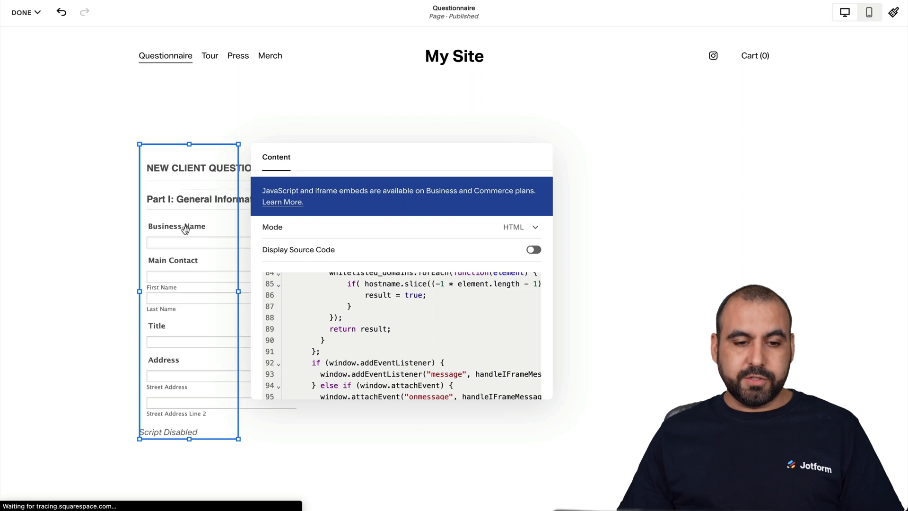
{"action": "left_click", "coordinate": [109, 219]}
{"action": "left_click", "coordinate": [213, 246]}
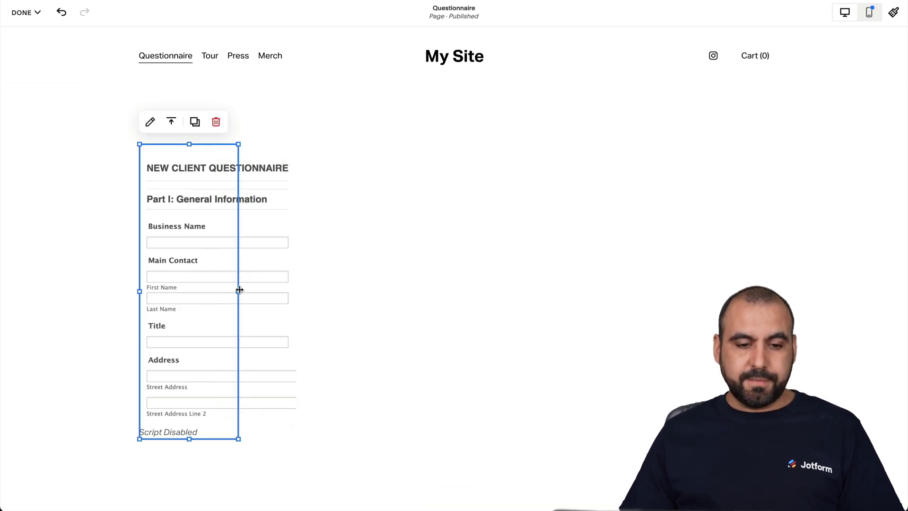
- Resize and centre the embedded form block, then bring up the save or discard choices
{"action": "left_click_drag", "start_coordinate": [239, 291], "coordinate": [477, 292]}
{"action": "left_click_drag", "start_coordinate": [301, 158], "coordinate": [454, 154]}
{"action": "left_click_drag", "start_coordinate": [273, 292], "coordinate": [325, 292]}
{"action": "left_click_drag", "start_coordinate": [495, 161], "coordinate": [626, 159]}
{"action": "left_click", "coordinate": [282, 218]}
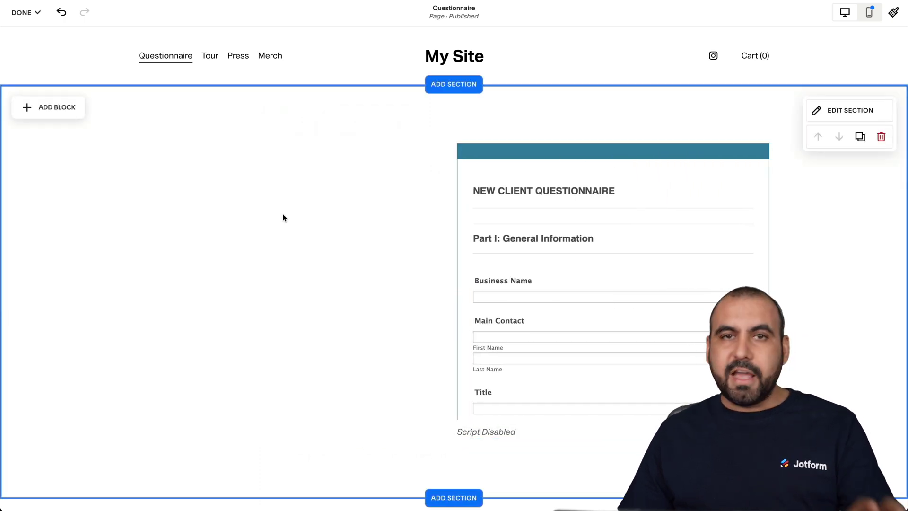
{"action": "left_click_drag", "start_coordinate": [518, 148], "coordinate": [360, 169]}
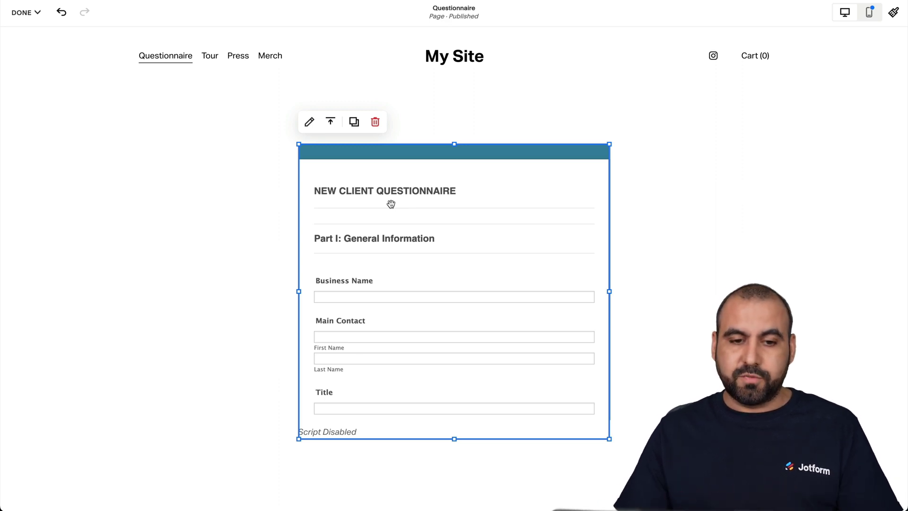
{"action": "left_click", "coordinate": [662, 263]}
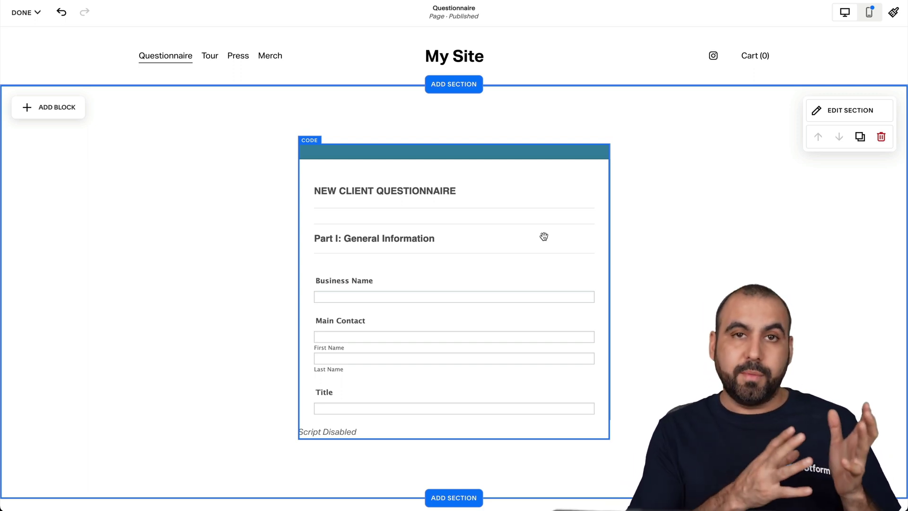
{"action": "left_click", "coordinate": [29, 17]}
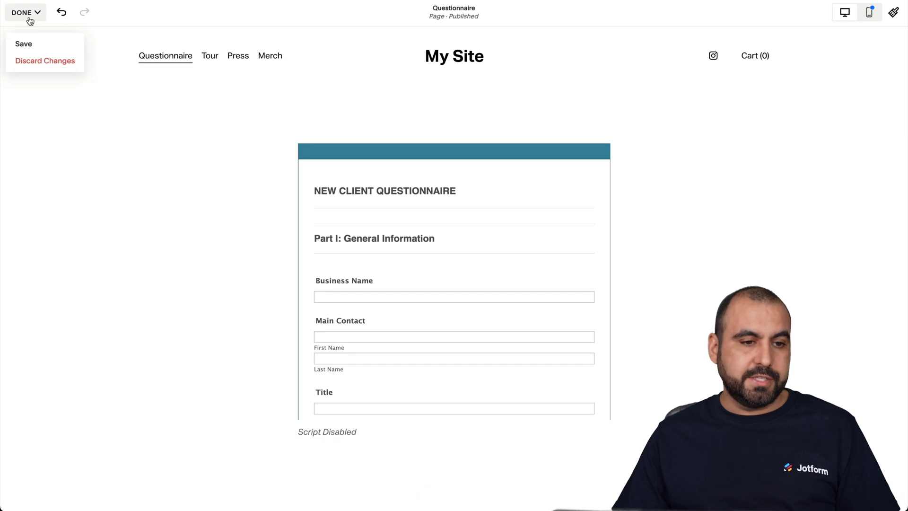
- Save the Questionnaire page, preview Merch and Questionnaire, then reopen Questionnaire for editing
{"action": "left_click", "coordinate": [20, 44]}
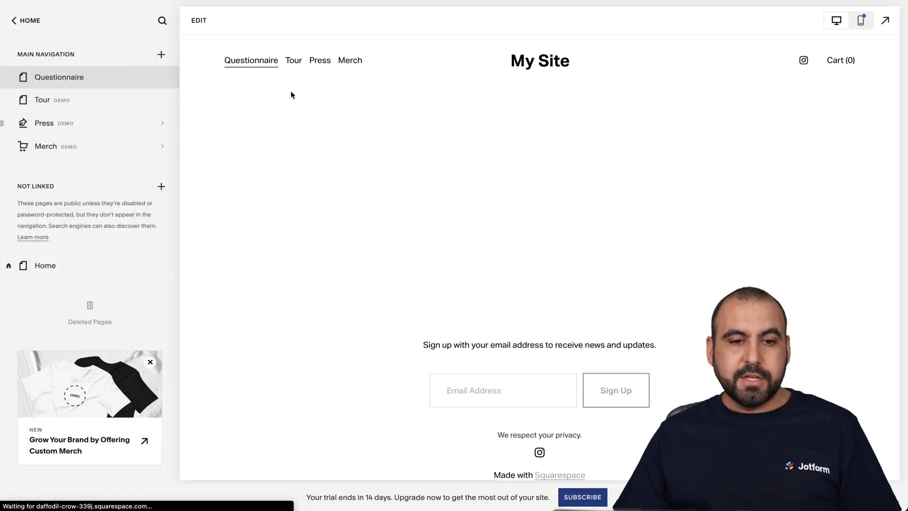
{"action": "left_click", "coordinate": [346, 62]}
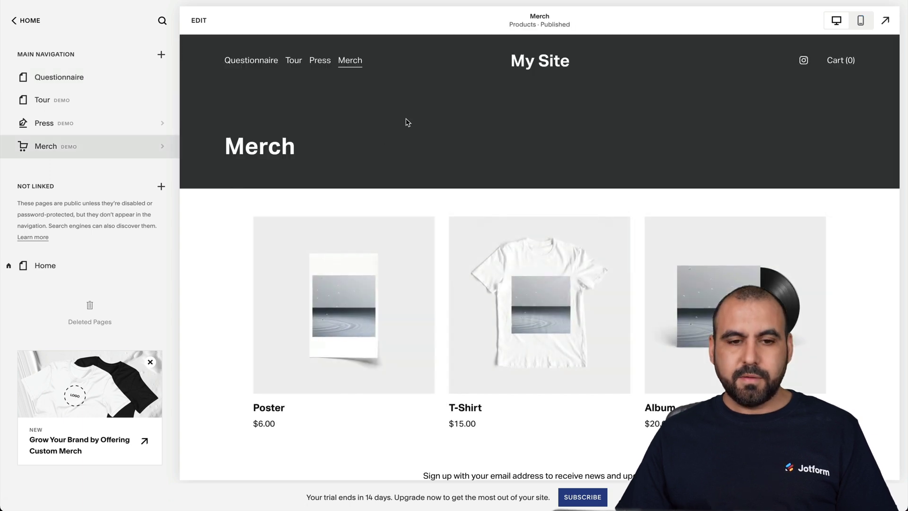
{"action": "left_click", "coordinate": [263, 60]}
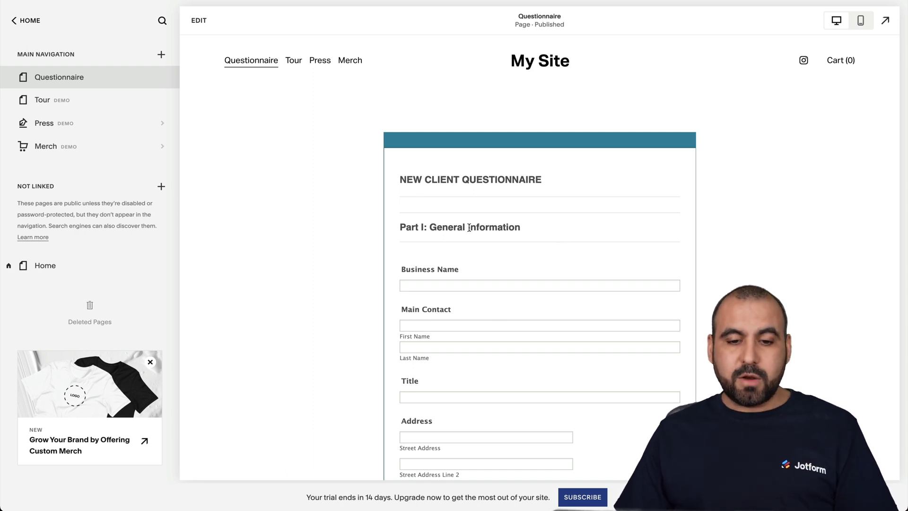
{"action": "left_click", "coordinate": [373, 225]}
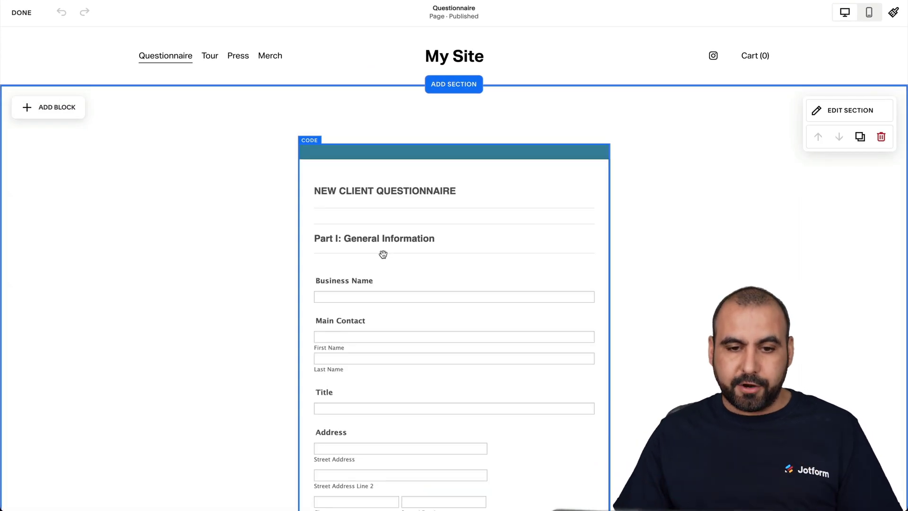
{"action": "scroll", "coordinate": [432, 254], "scroll_direction": "down", "scroll_amount": 3}
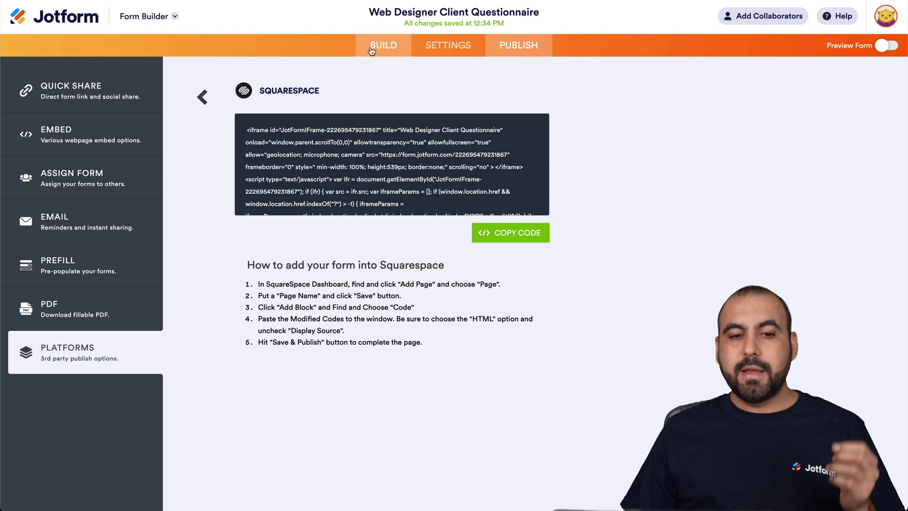
- Apply the Sunset Hair theme to the questionnaire form in Form Designer
{"action": "left_click", "coordinate": [371, 51]}
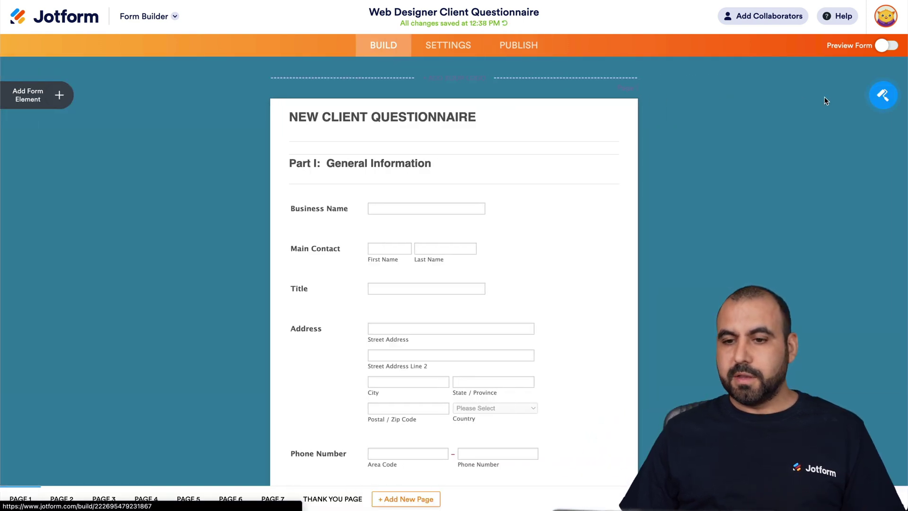
{"action": "left_click", "coordinate": [884, 97]}
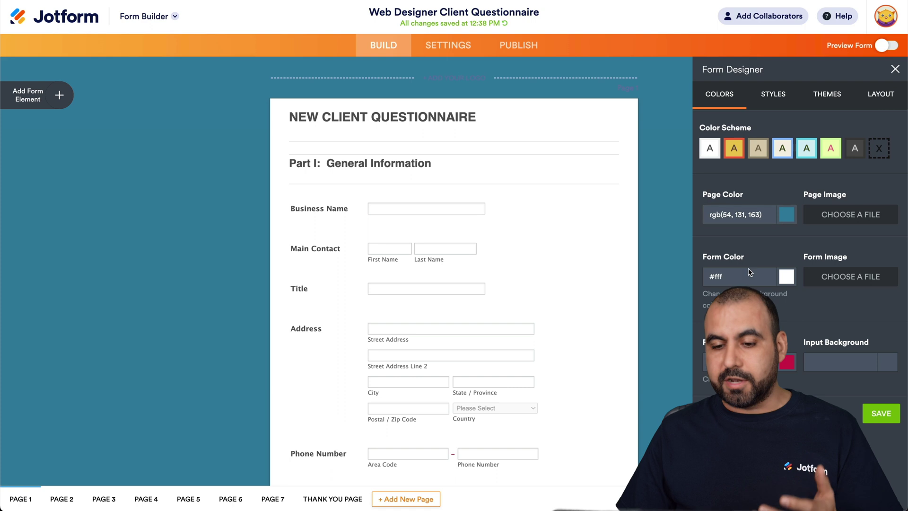
{"action": "left_click", "coordinate": [772, 95]}
{"action": "left_click", "coordinate": [823, 97]}
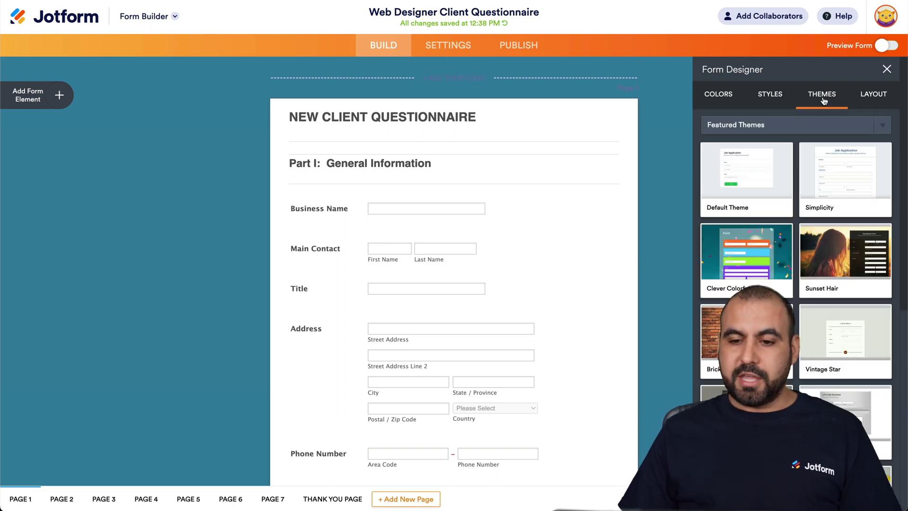
{"action": "left_click", "coordinate": [827, 253]}
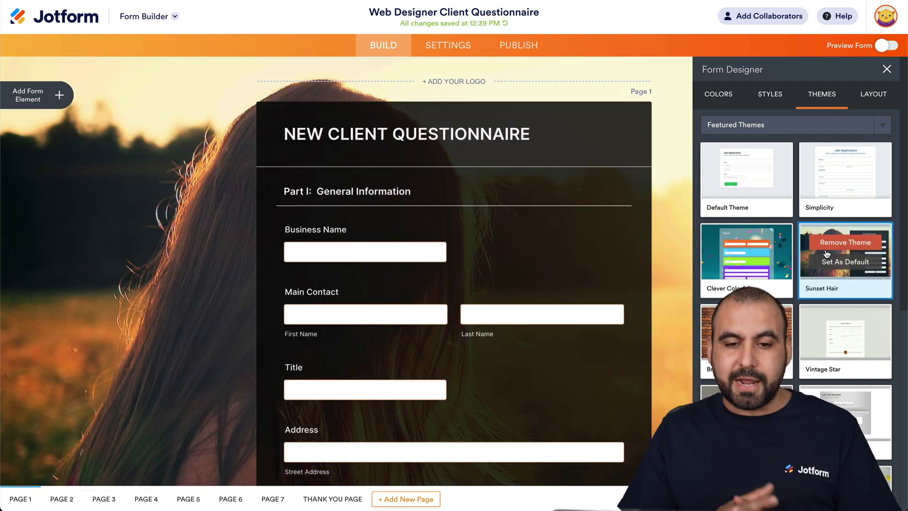
{"action": "scroll", "coordinate": [516, 295], "scroll_direction": "down", "scroll_amount": 2}
{"action": "scroll", "coordinate": [517, 295], "scroll_direction": "up", "scroll_amount": 3}
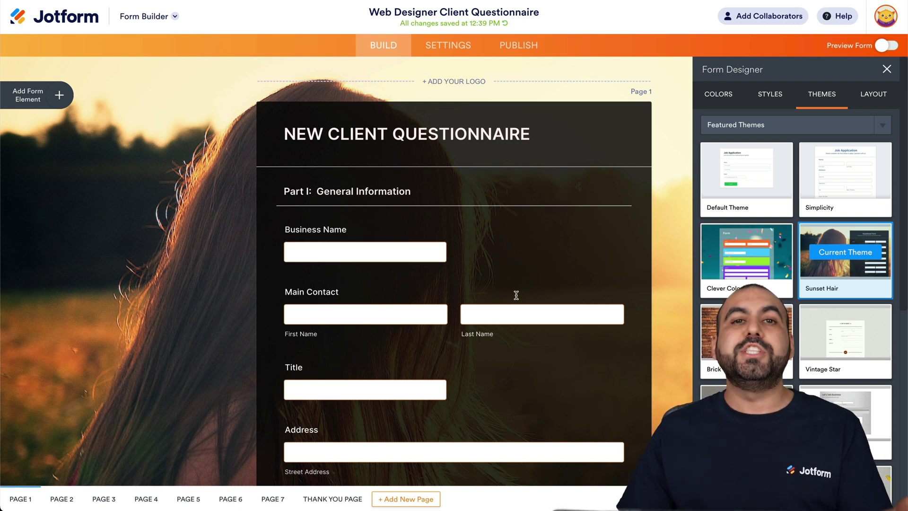
- Find Squarespace under Publish > Platforms by searching 'squa' and copy its embed code
{"action": "left_click", "coordinate": [519, 45]}
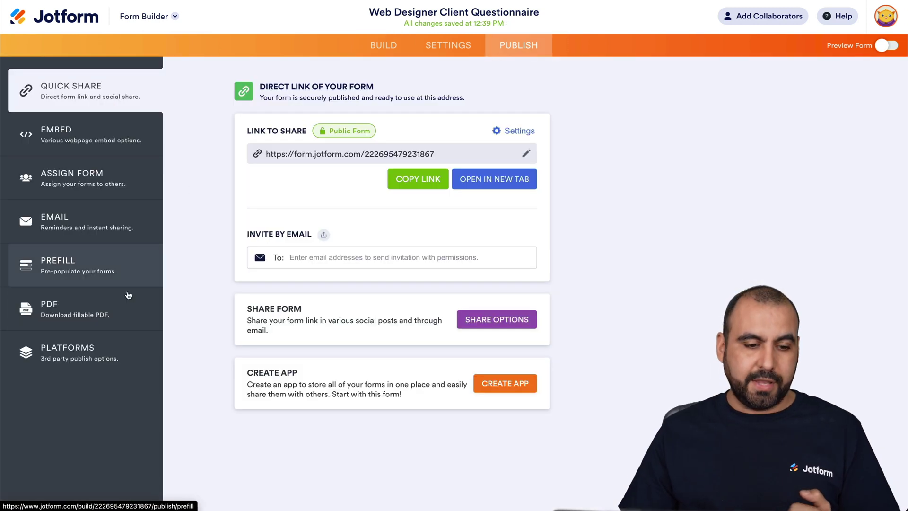
{"action": "left_click", "coordinate": [87, 354]}
{"action": "left_click", "coordinate": [304, 119]}
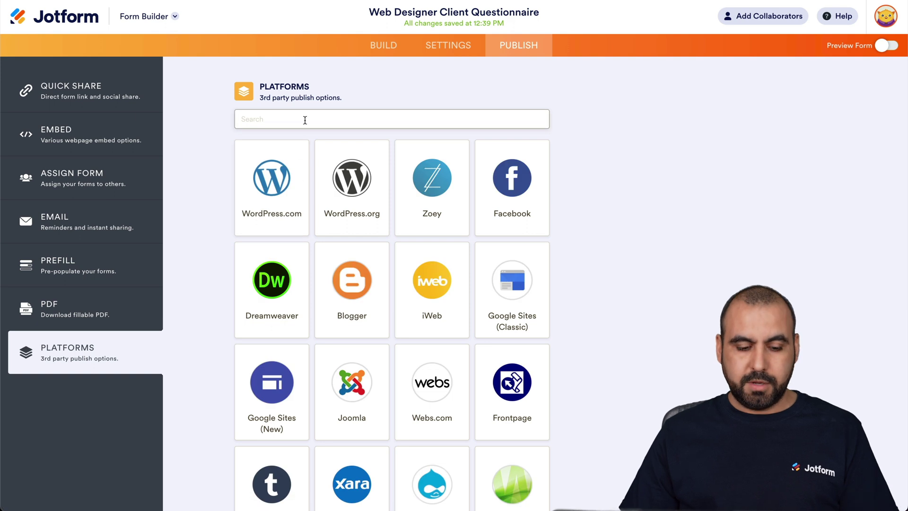
{"action": "type", "text": "squa"}
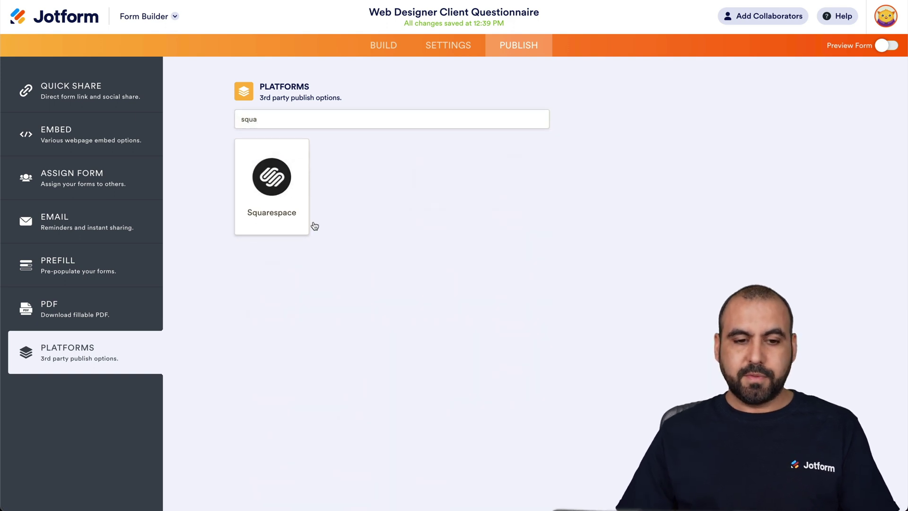
{"action": "left_click", "coordinate": [308, 222]}
{"action": "left_click", "coordinate": [511, 232]}
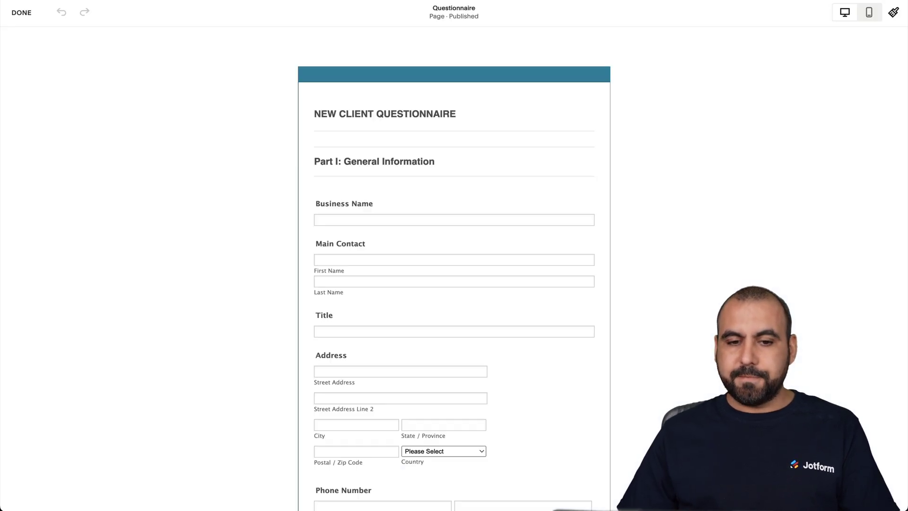
- Swap the code block's old embed code for the newly copied Sunset Hair form code
{"action": "left_click", "coordinate": [352, 93]}
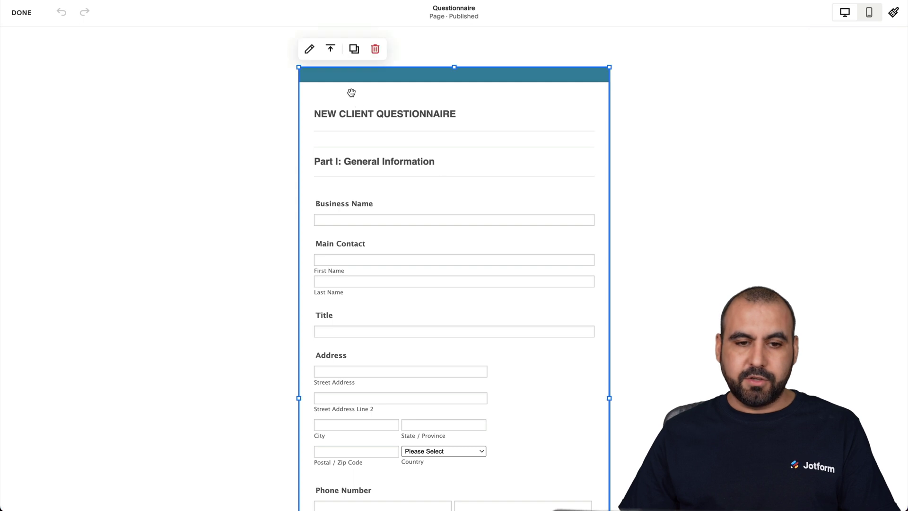
{"action": "left_click", "coordinate": [309, 51]}
{"action": "scroll", "coordinate": [689, 231], "scroll_direction": "down", "scroll_amount": 10}
{"action": "scroll", "coordinate": [689, 231], "scroll_direction": "down", "scroll_amount": 10}
{"action": "left_click_drag", "start_coordinate": [700, 287], "coordinate": [620, 128]}
{"action": "key", "text": "BackSpace"}
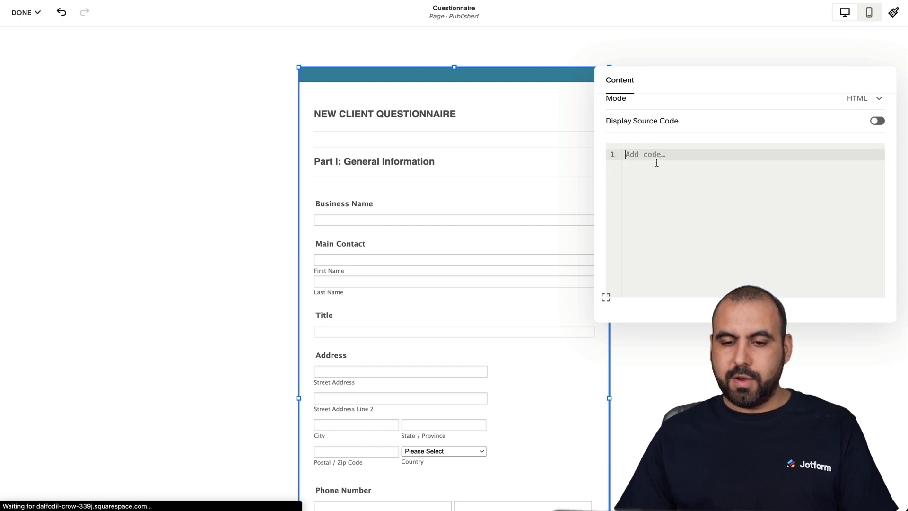
{"action": "key", "text": "ctrl+v"}
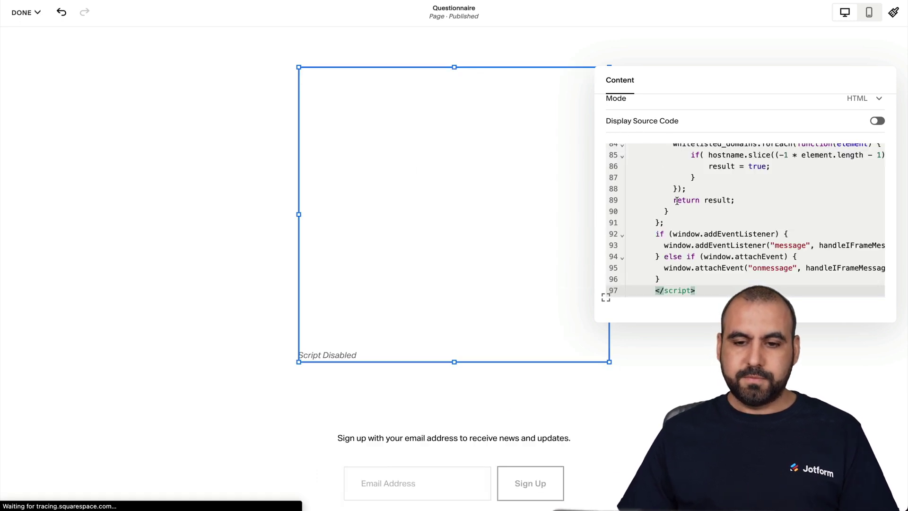
{"action": "left_click", "coordinate": [277, 198]}
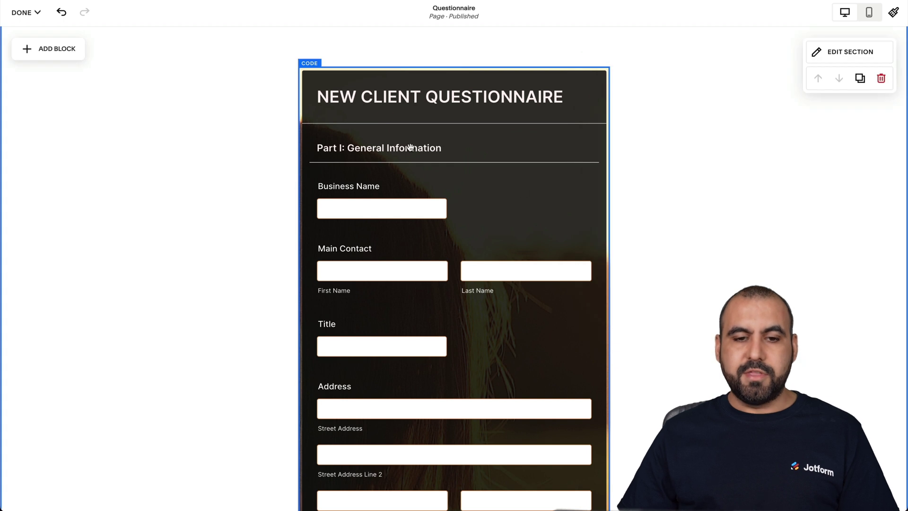